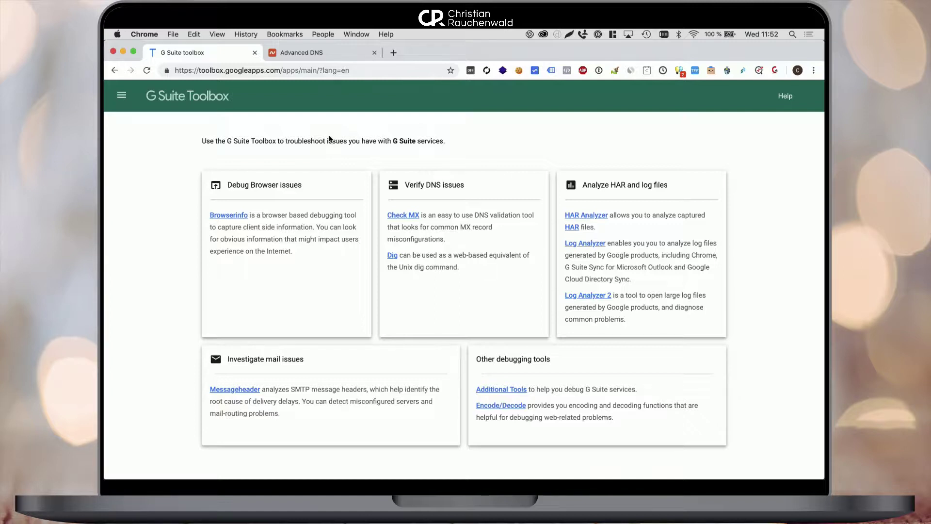
# Step: Open the Check MX tool from the Verify DNS issues section
pyautogui.click(404, 218)
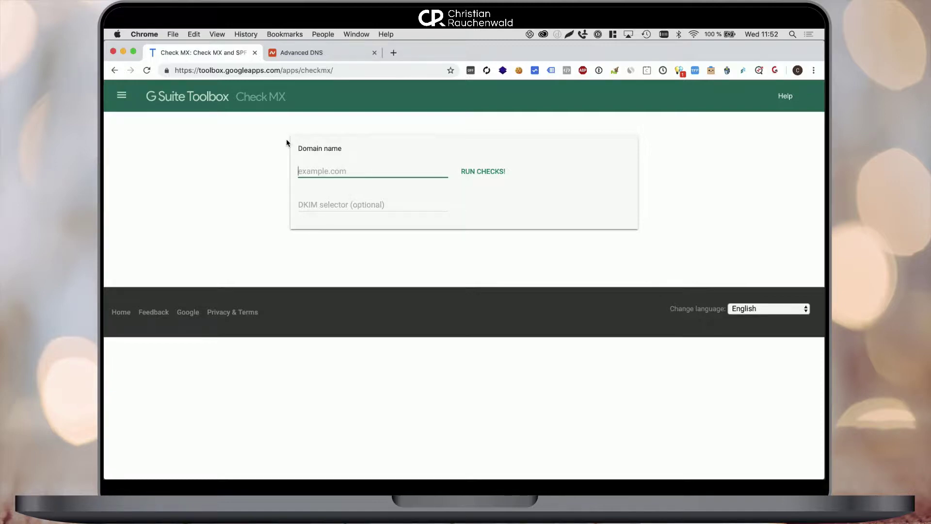
# Step: Review the domain's Namecheap Google MX, SPF, DKIM and DMARC records, then return to Check MX
pyautogui.click(322, 55)
pyautogui.scroll(5, 451, 146)
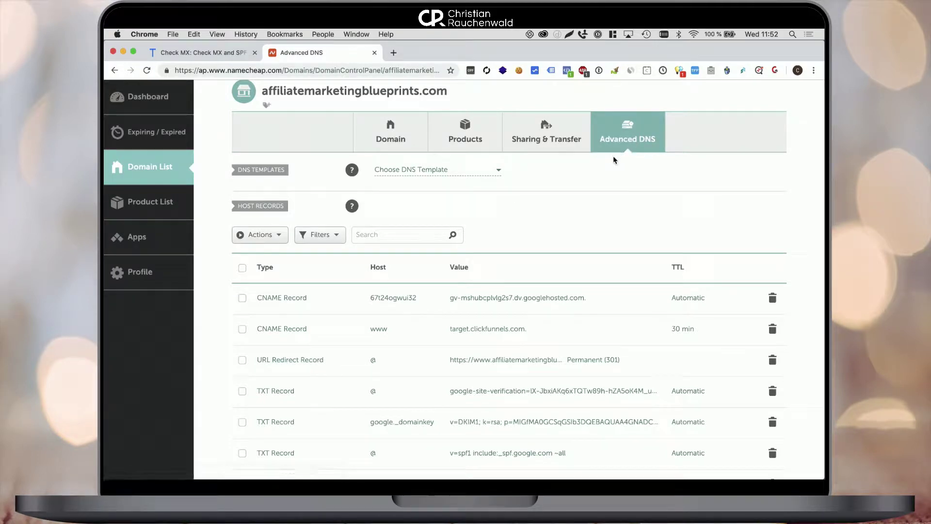
pyautogui.scroll(-5, 619, 152)
pyautogui.scroll(-3, 613, 156)
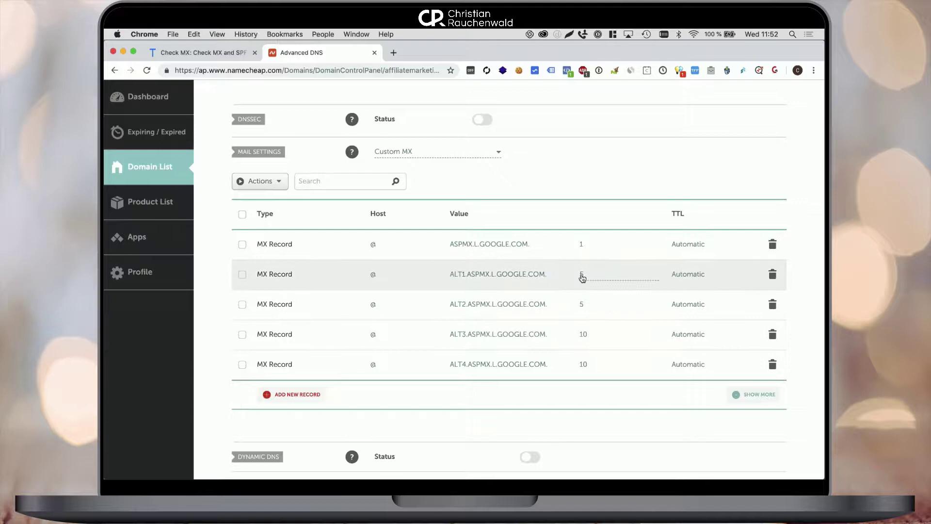
pyautogui.scroll(3, 589, 362)
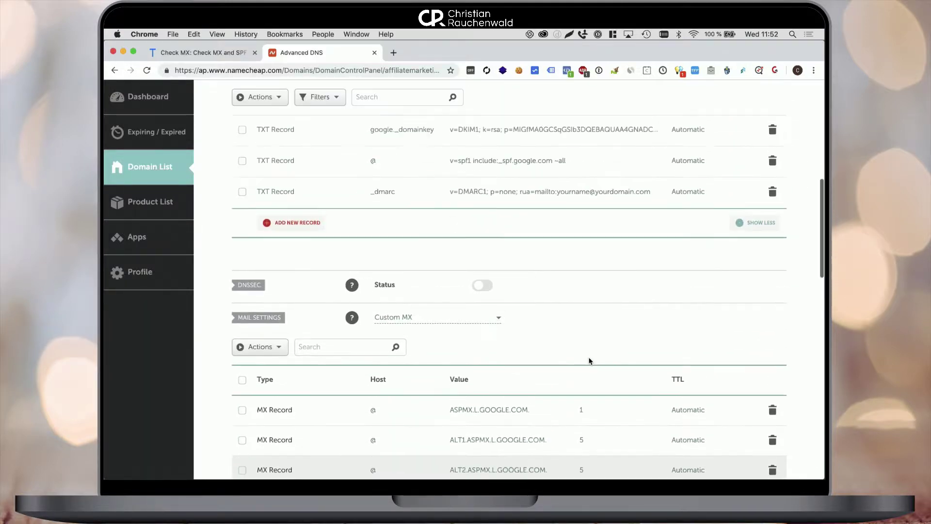
pyautogui.scroll(2, 589, 361)
pyautogui.scroll(1, 589, 360)
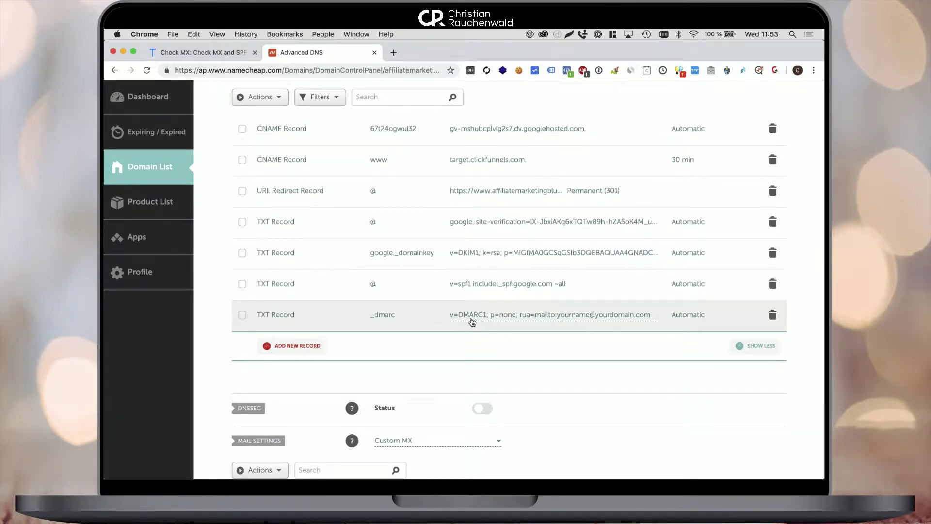
pyautogui.hotkey('ctrl', 'shift', 'Tab')
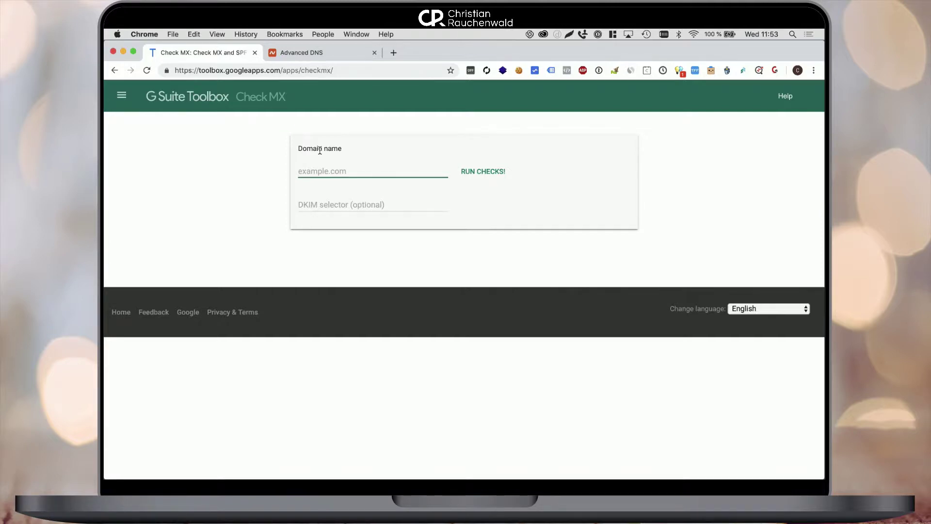
pyautogui.write('affiliatemarketingblueprints.com')
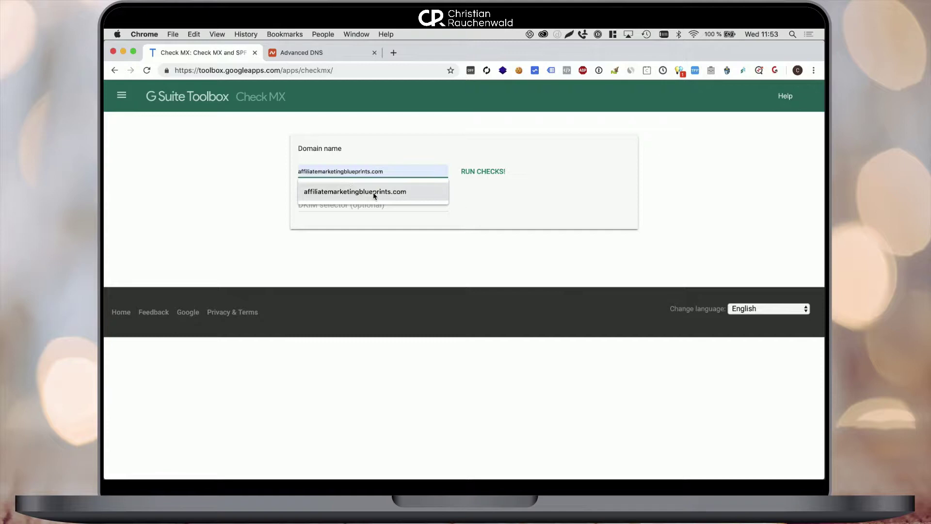
# Step: Run the MX checks for the suggested domain affiliatemarketingblueprints.com
pyautogui.click(374, 192)
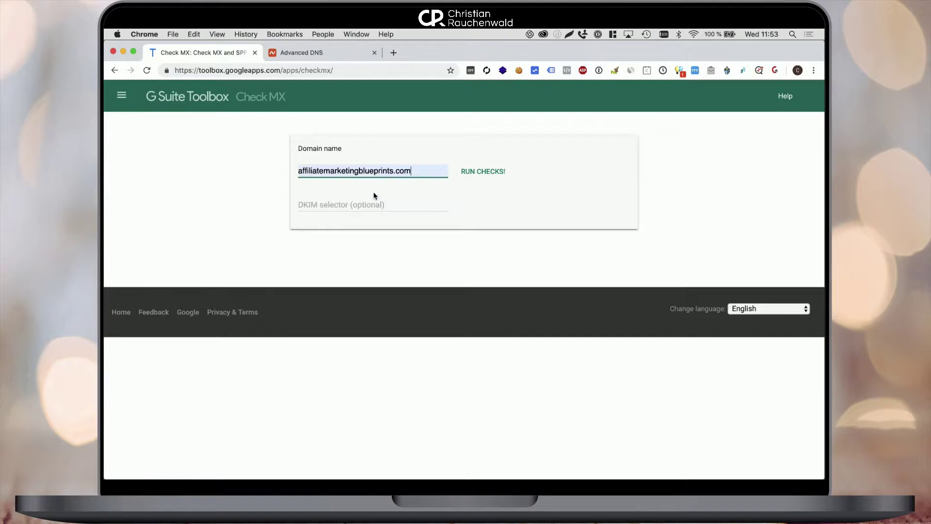
pyautogui.click(481, 172)
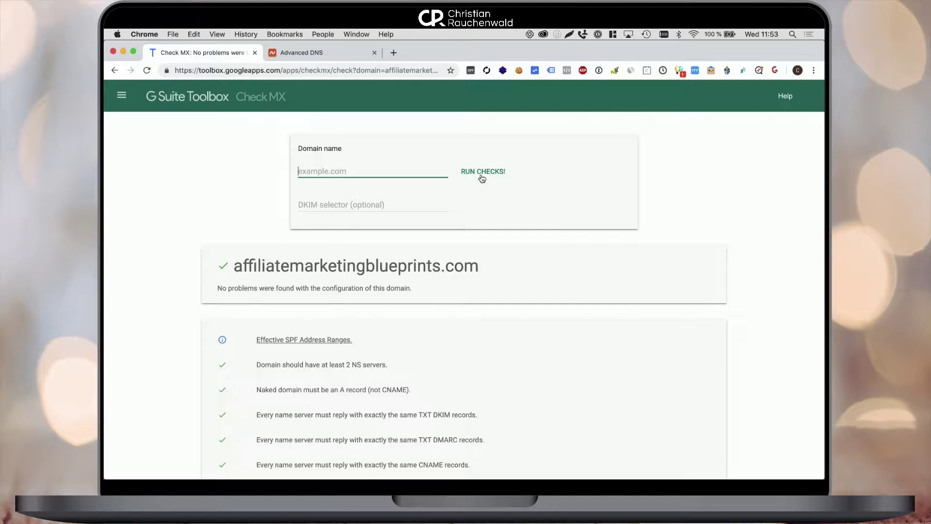
pyautogui.scroll(-1, 481, 179)
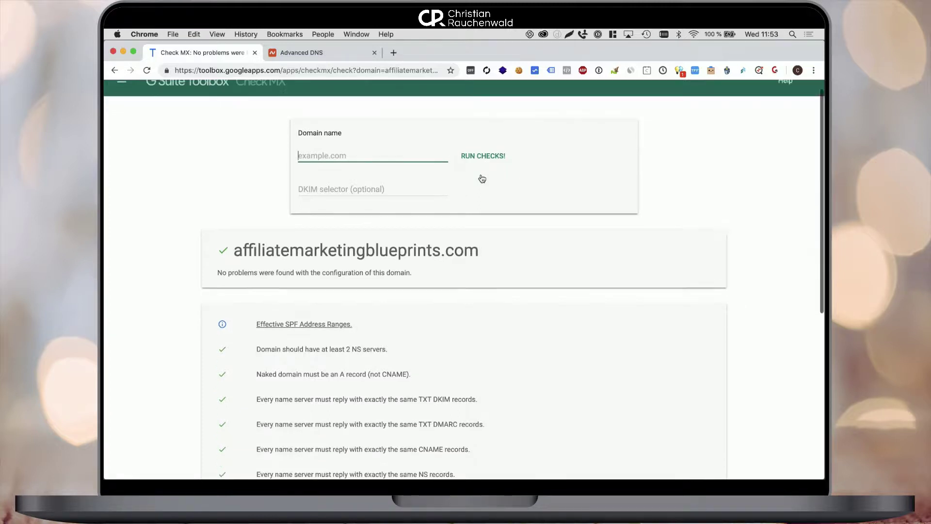
pyautogui.scroll(-2, 481, 178)
pyautogui.scroll(-1, 481, 179)
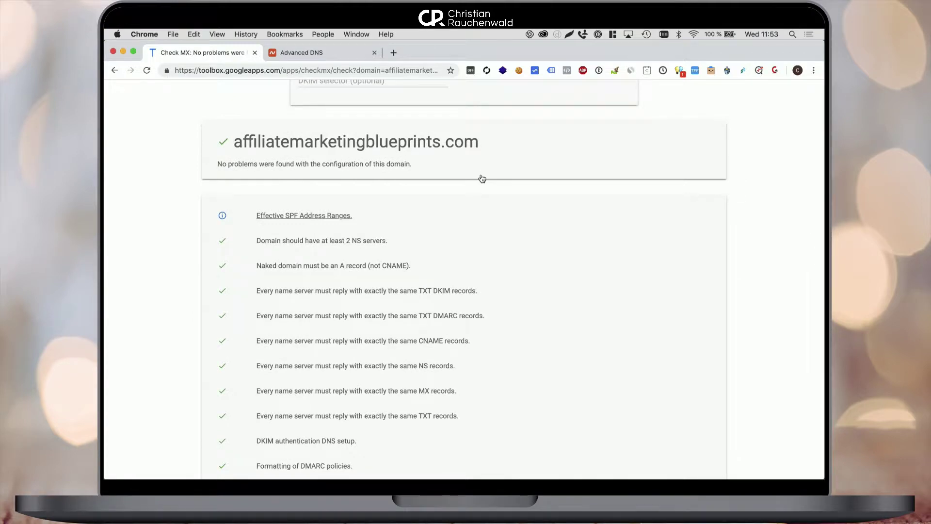
pyautogui.scroll(-1, 480, 179)
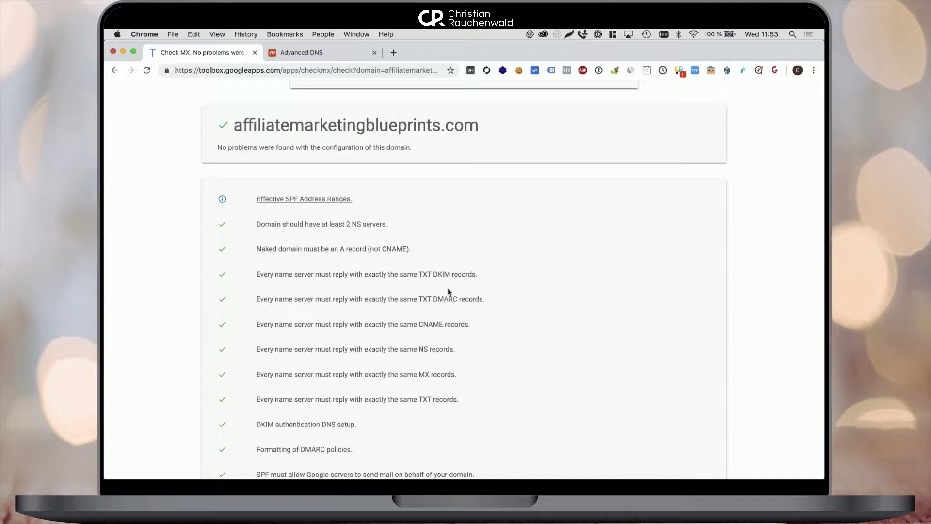
pyautogui.scroll(-2, 449, 292)
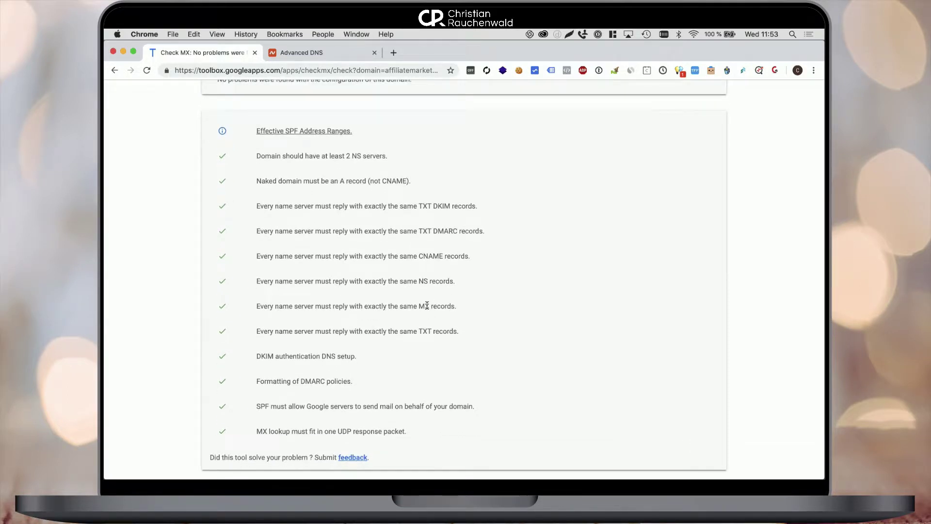
pyautogui.scroll(2, 426, 298)
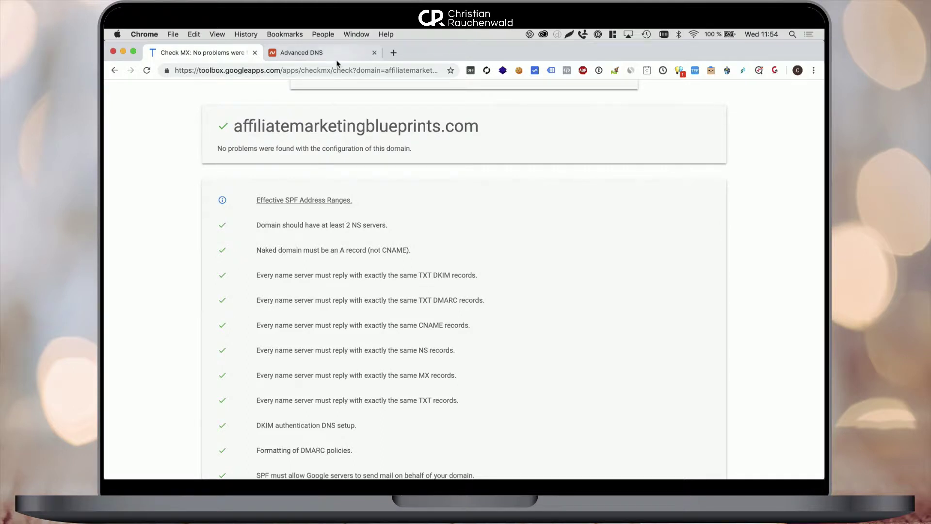
# Step: Return to Namecheap's Advanced DNS records showing the SPF TXT entry
pyautogui.click(324, 53)
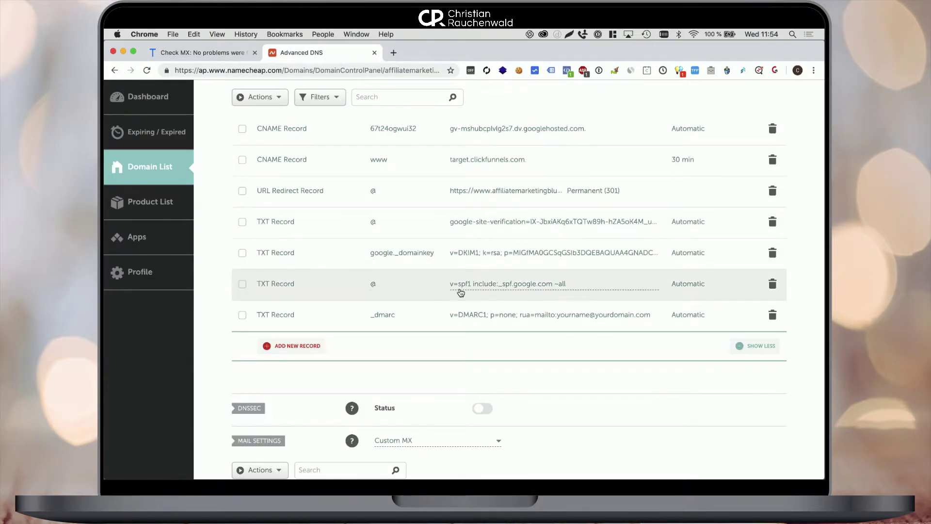